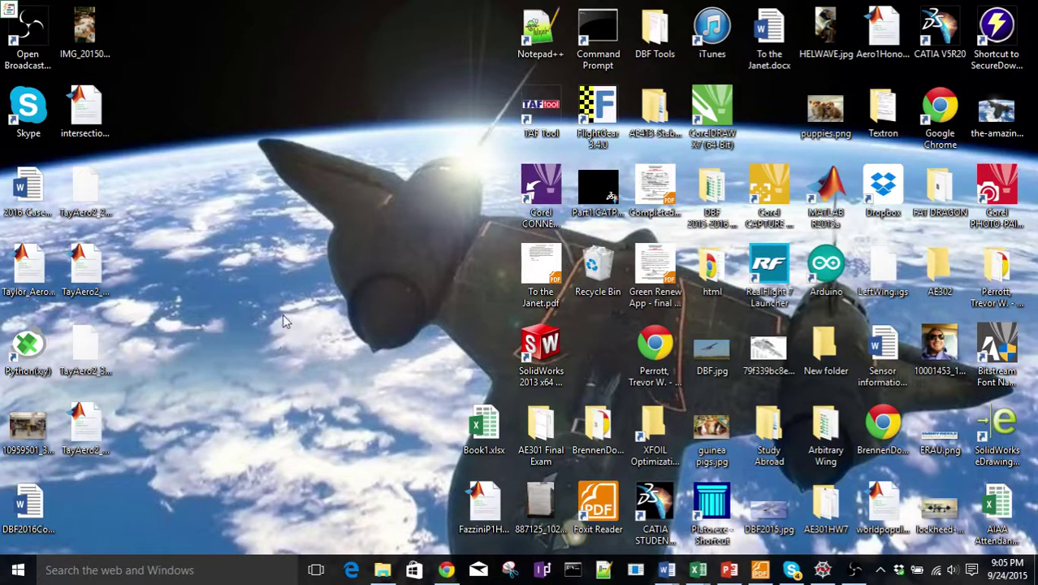
# Bring up the Blucraft DBF page, mark its address, and scroll down to the resource links list
pyautogui.click(460, 575)
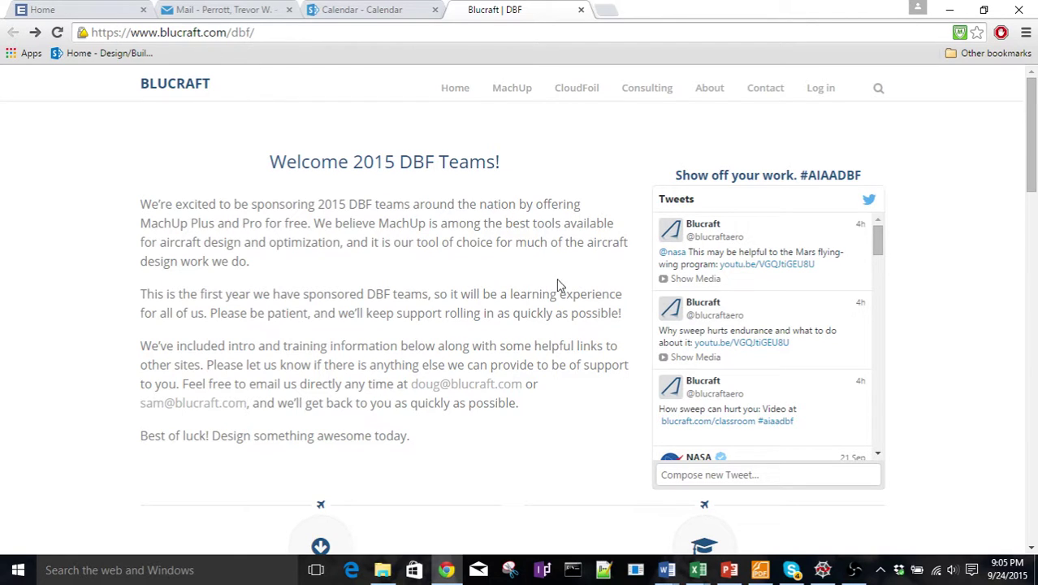
pyautogui.moveTo(170, 33); pyautogui.dragTo(285, 44)
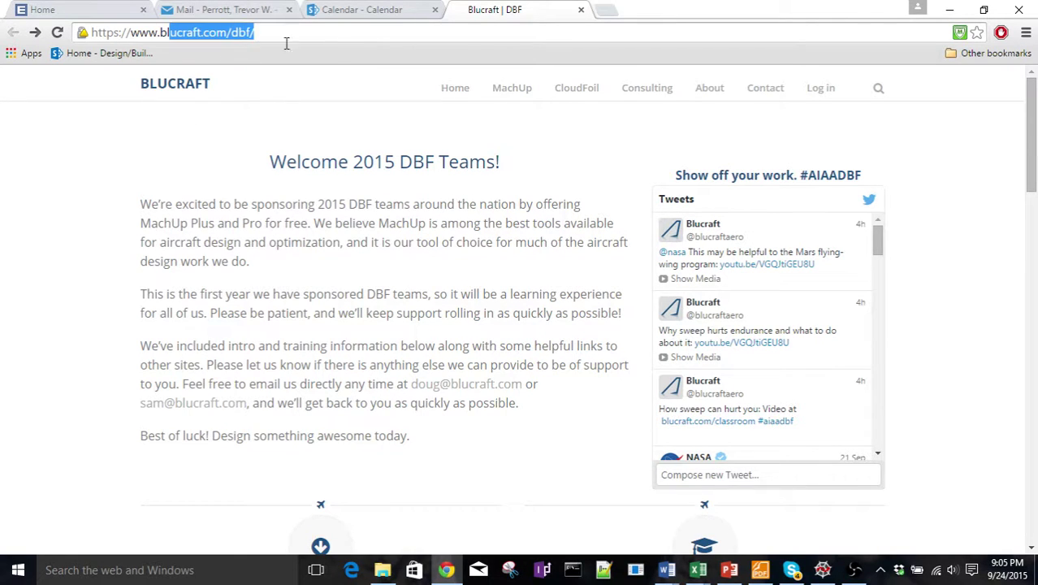
pyautogui.click(320, 312)
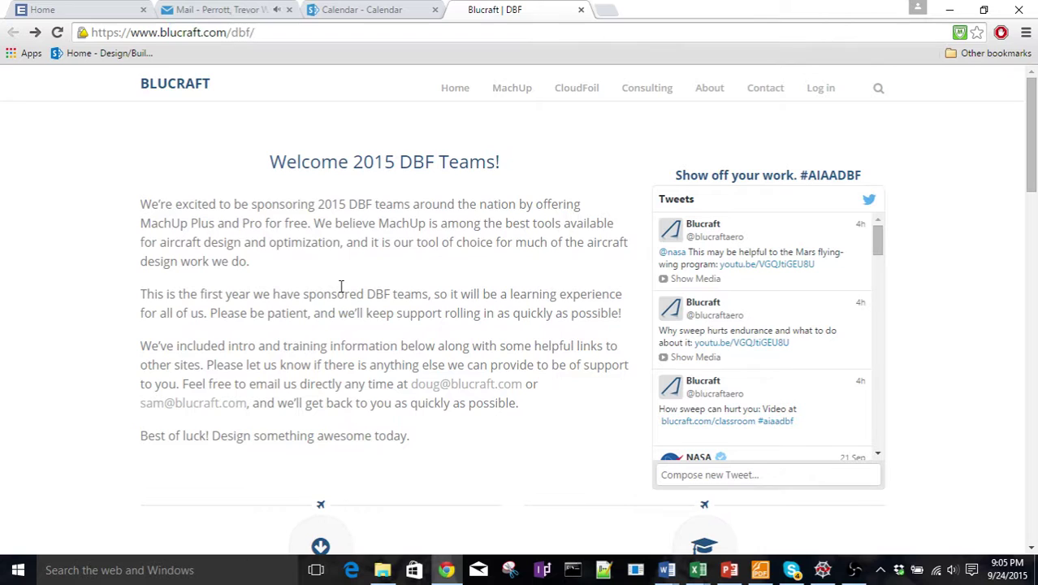
pyautogui.scroll(-5, 341, 286)
pyautogui.scroll(-5, 345, 289)
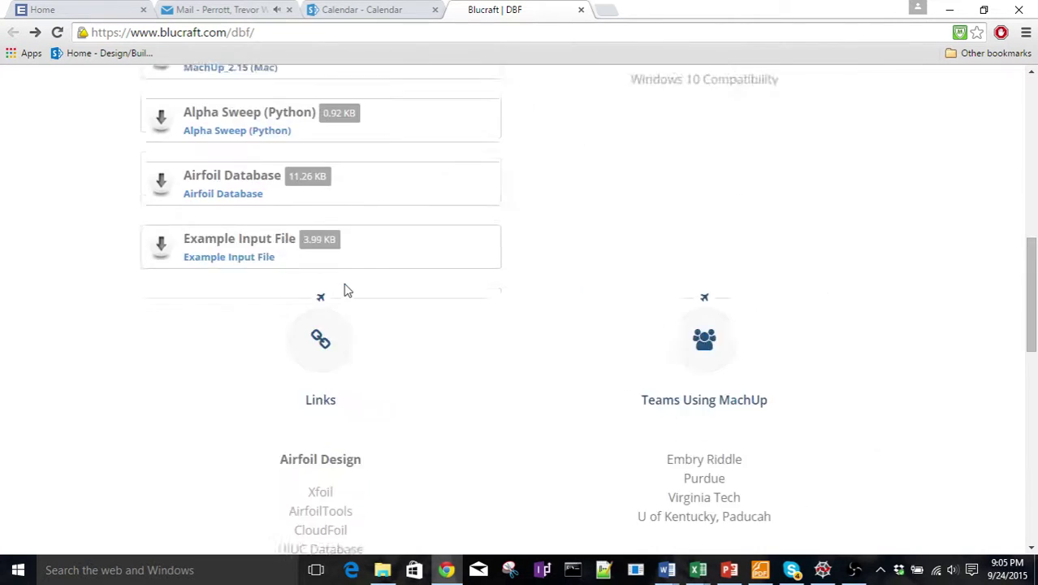
pyautogui.scroll(-3, 350, 280)
pyautogui.scroll(-2, 602, 351)
pyautogui.scroll(-1, 602, 352)
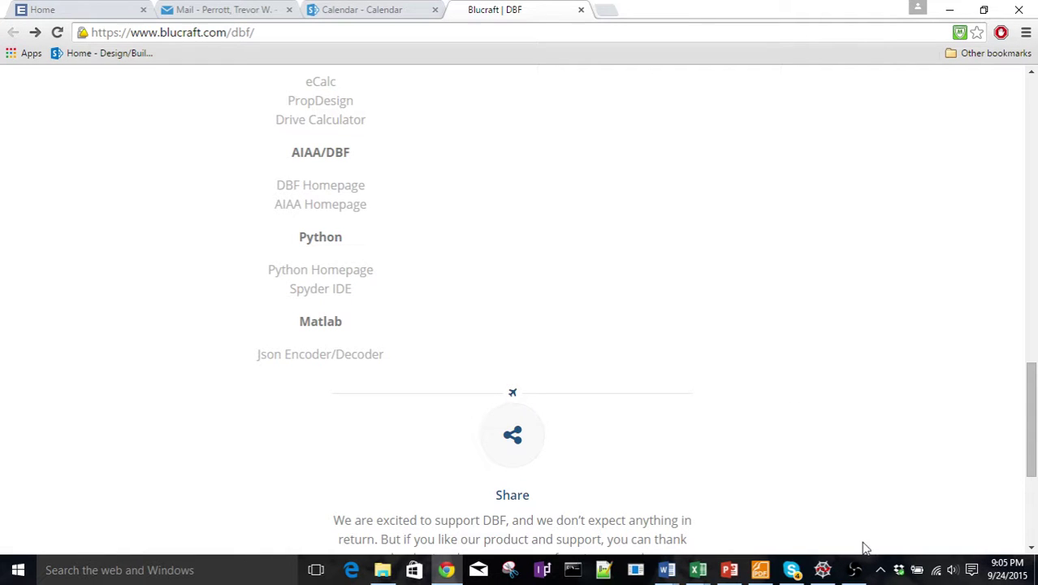
# Switch to Spyder and scroll through the AlphaSweep.py script and back up
pyautogui.click(823, 569)
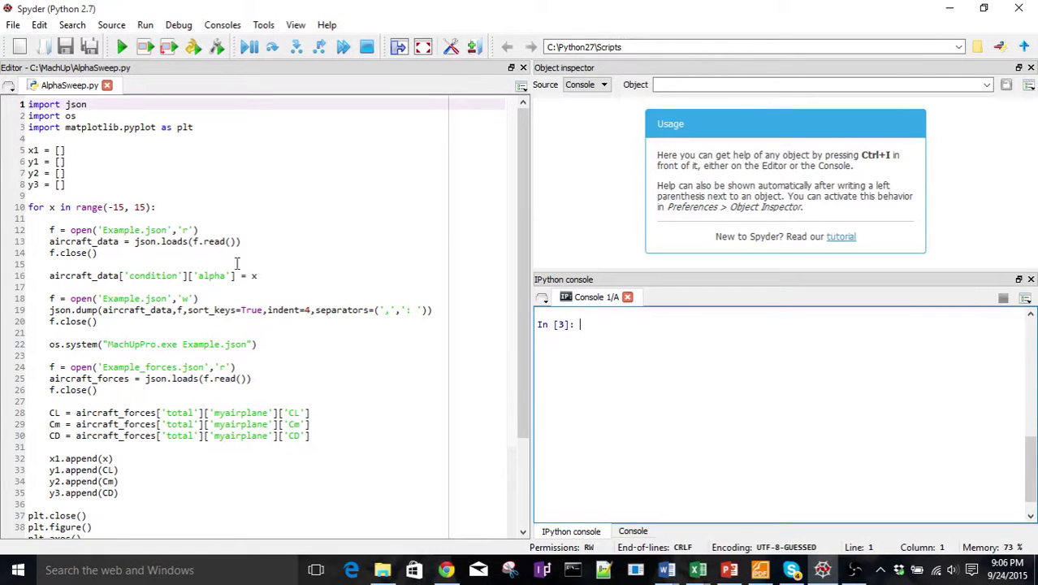
pyautogui.scroll(-3, 263, 268)
pyautogui.scroll(-1, 256, 280)
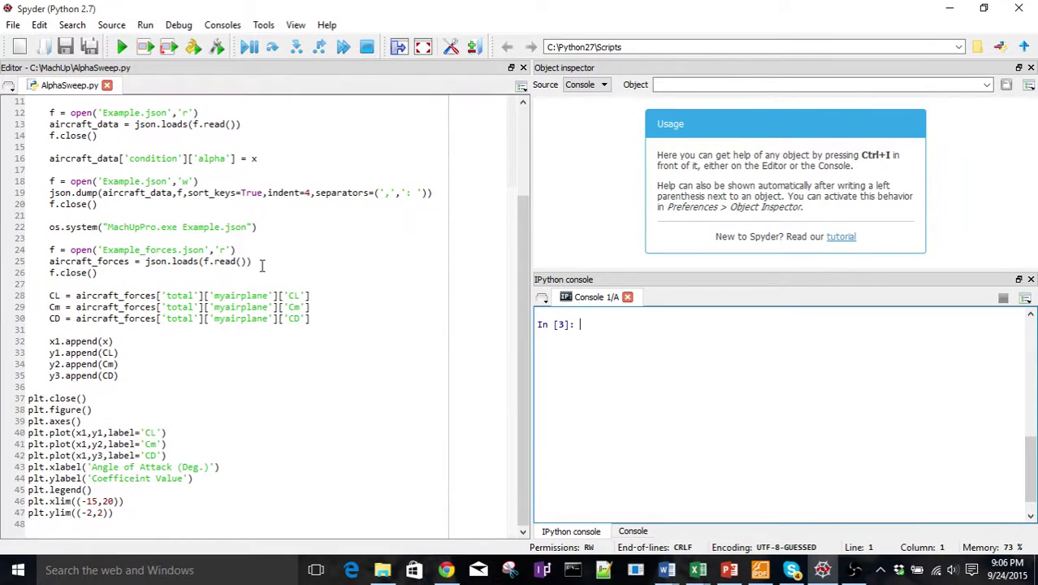
pyautogui.scroll(4, 247, 304)
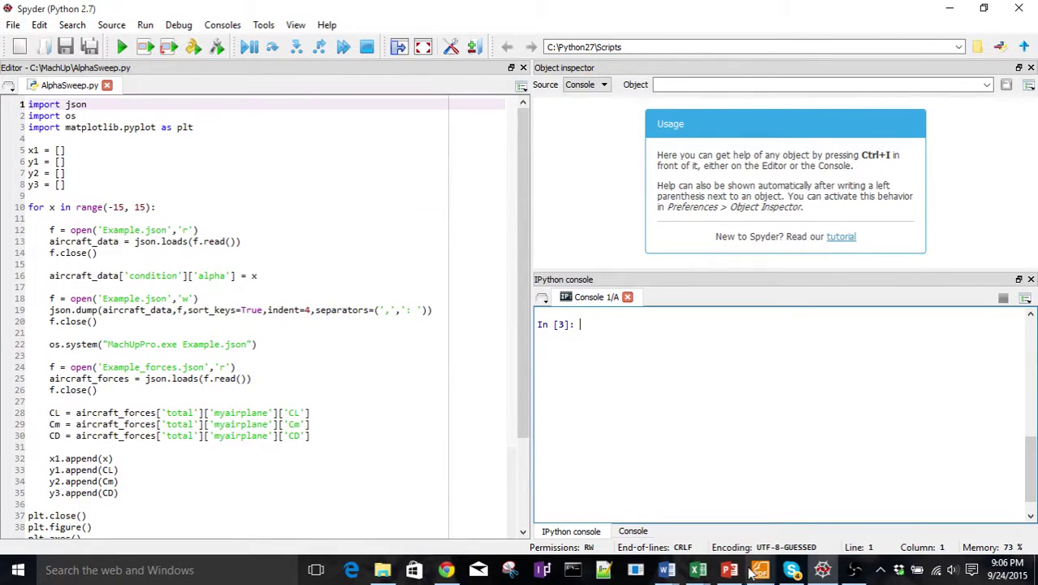
# Revisit the Blucraft MachUp downloads list, then bring the C:\MachUp folder forward
pyautogui.click(445, 572)
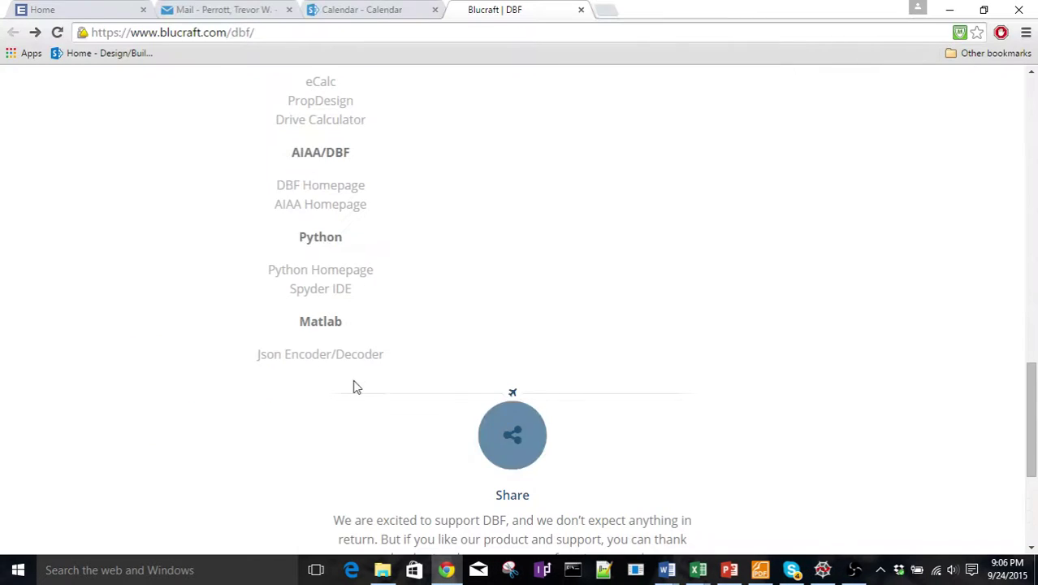
pyautogui.scroll(2, 332, 342)
pyautogui.scroll(5, 445, 352)
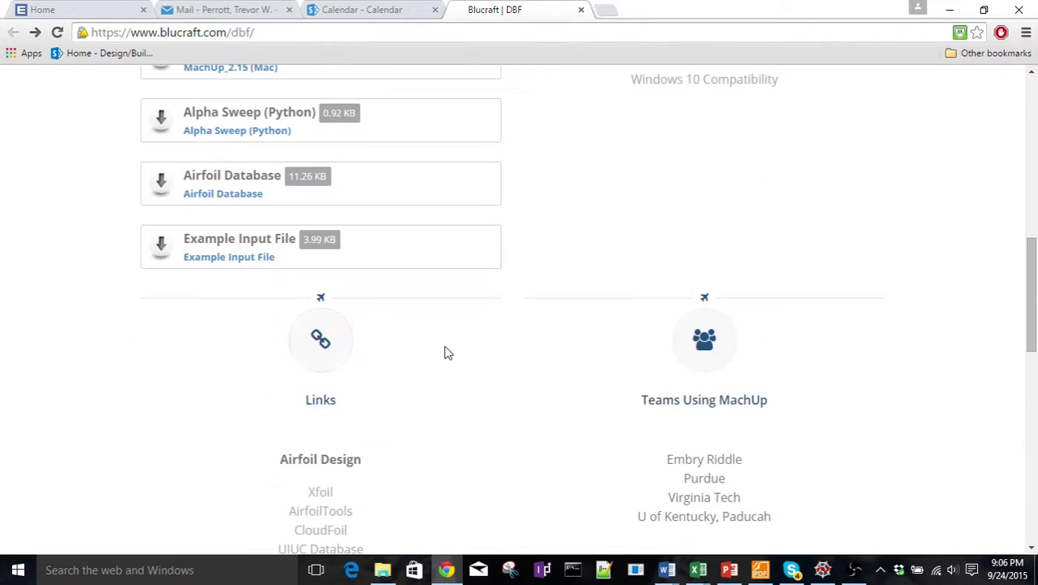
pyautogui.scroll(2, 445, 352)
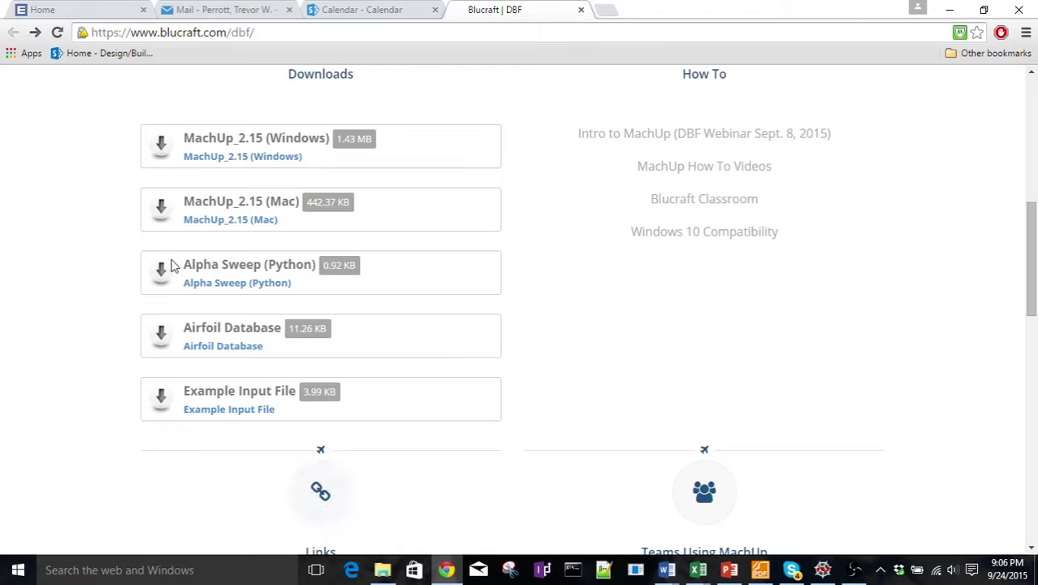
pyautogui.scroll(-3, 617, 381)
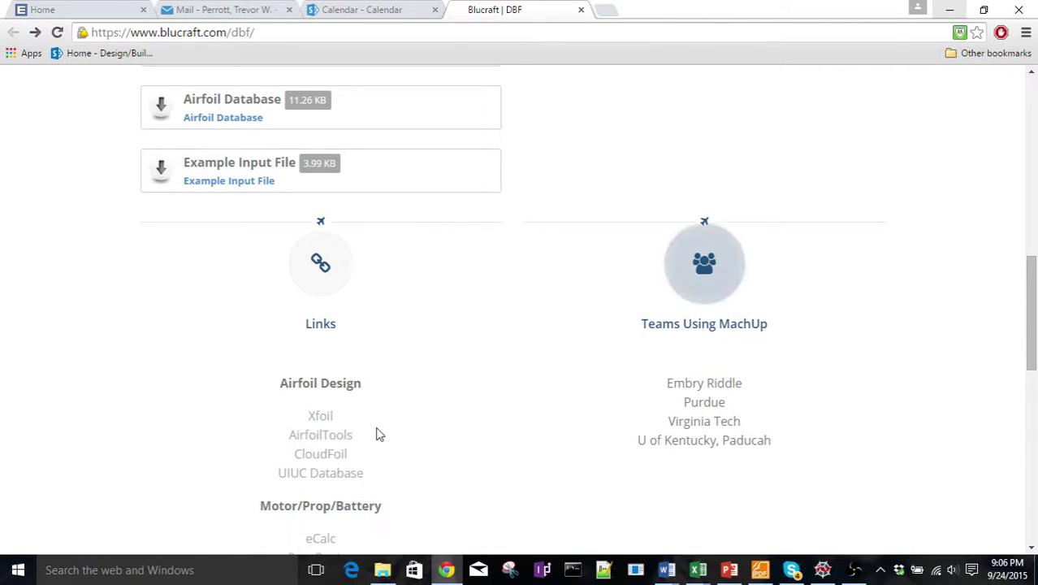
pyautogui.click(382, 569)
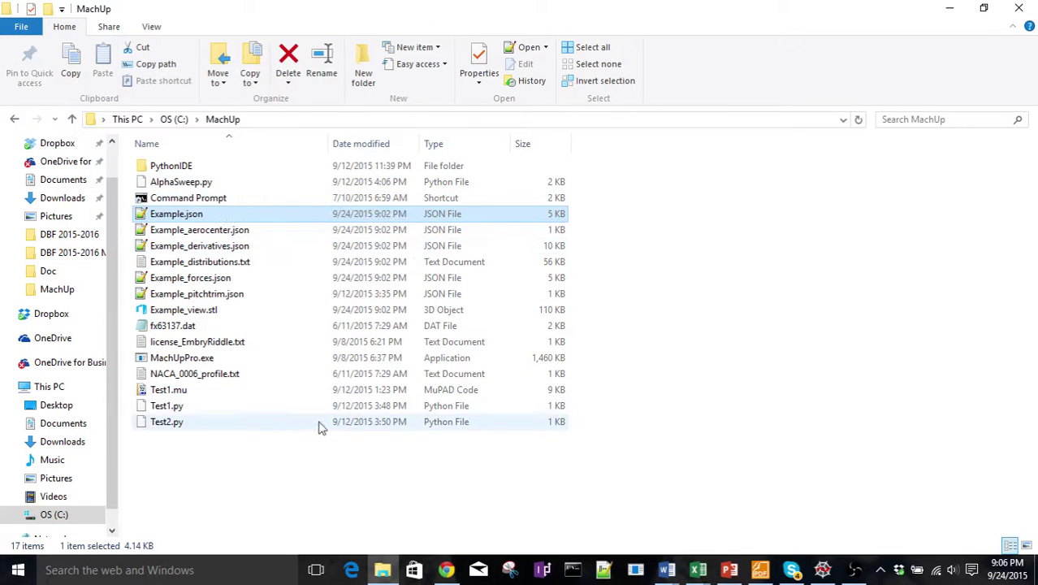
# Search 'comm', open the Command Prompt shortcut's file location, then return to C:\MachUp
pyautogui.click(219, 580)
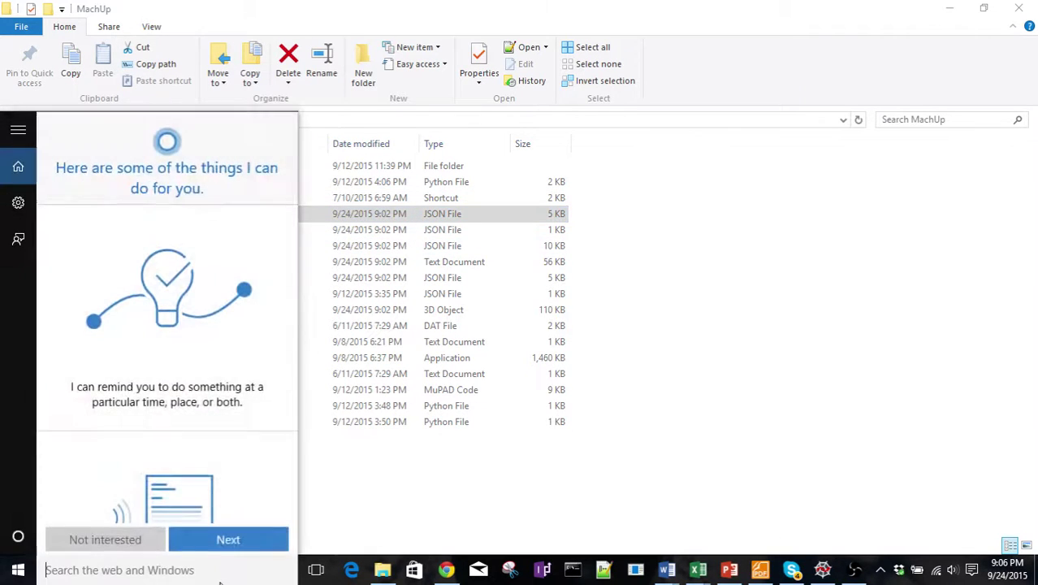
pyautogui.write('co')
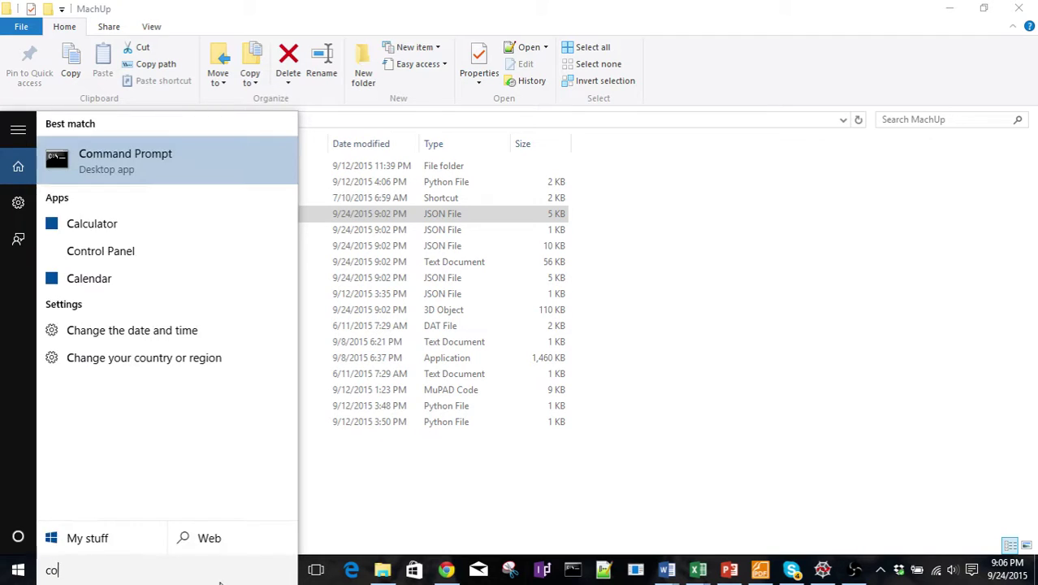
pyautogui.write('mm')
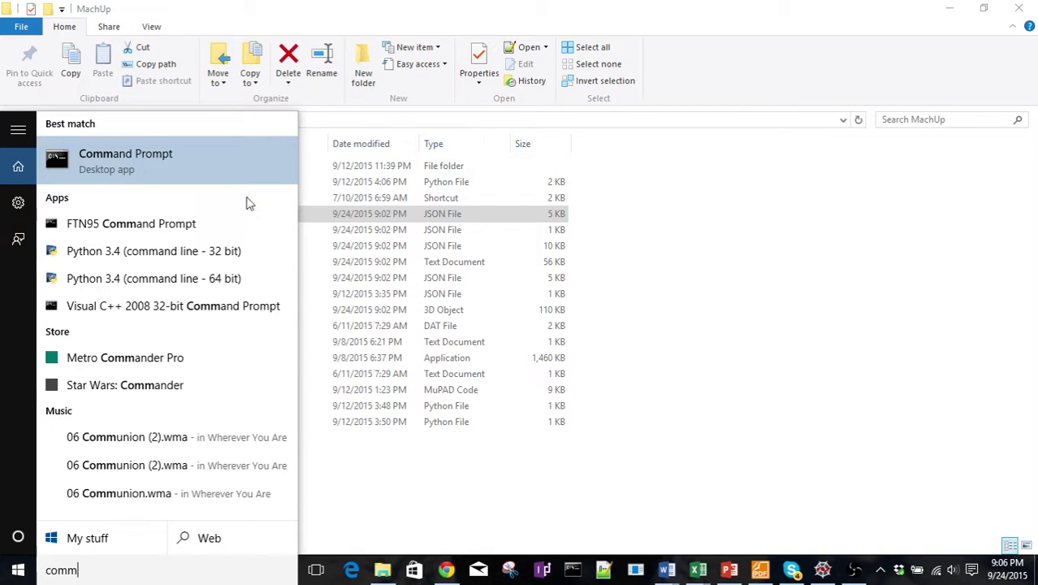
pyautogui.rightClick(150, 167)
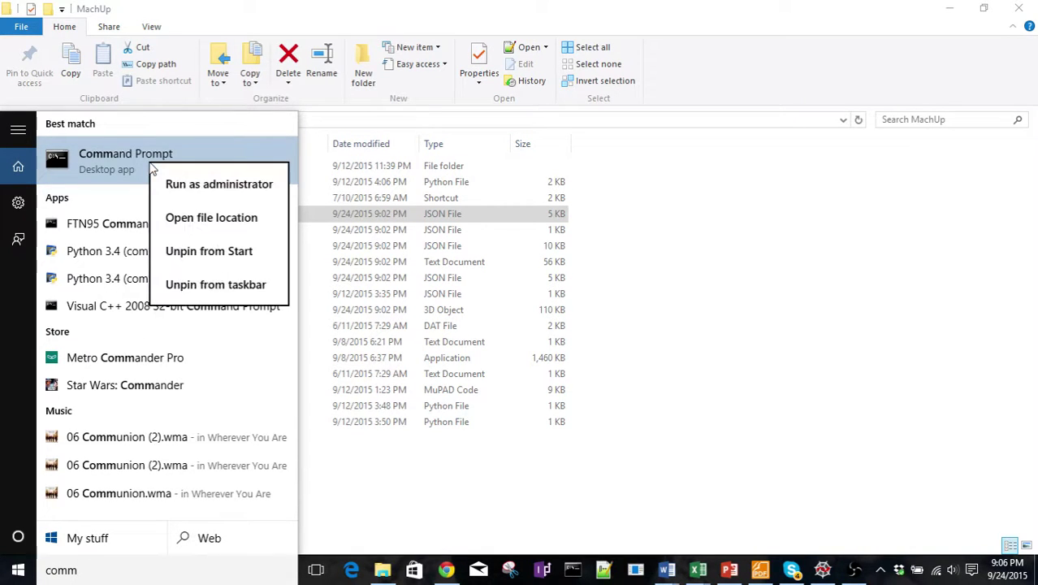
pyautogui.click(213, 220)
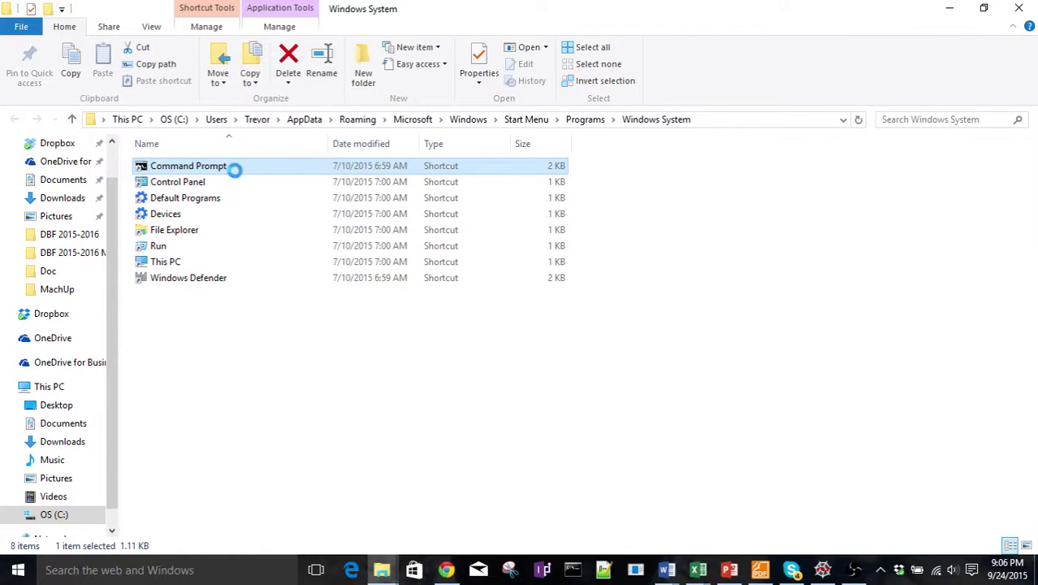
pyautogui.rightClick(235, 168)
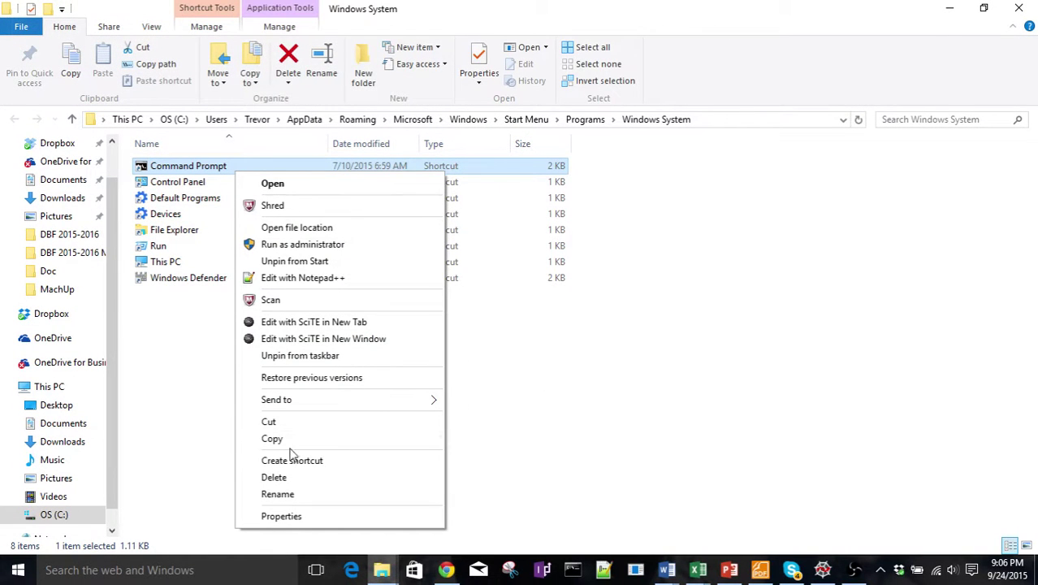
pyautogui.click(950, 8)
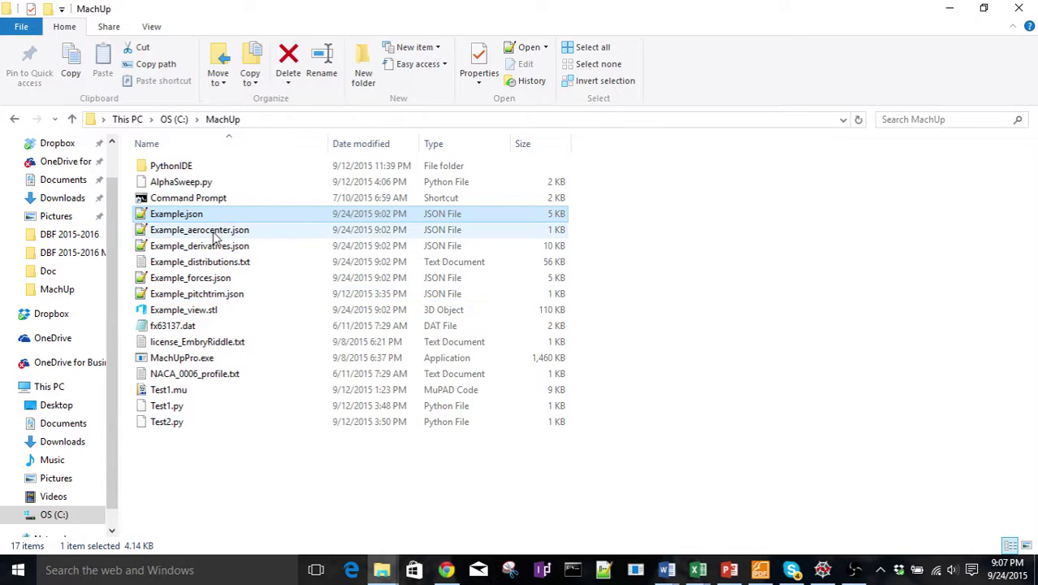
# Start the Program Compatibility Troubleshooter for MachUpPro.exe in manual troubleshooting mode
pyautogui.rightClick(177, 358)
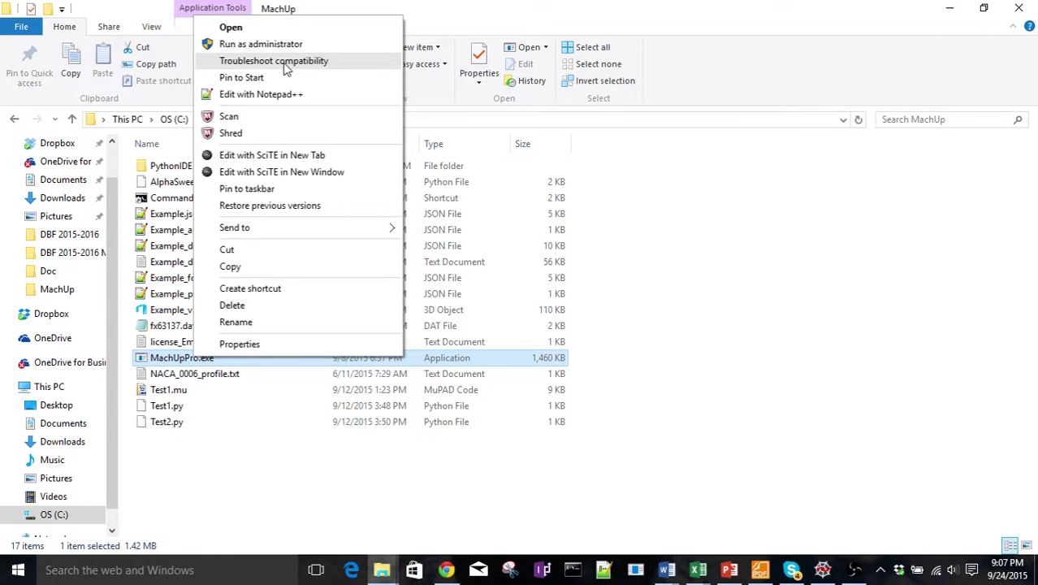
pyautogui.click(273, 60)
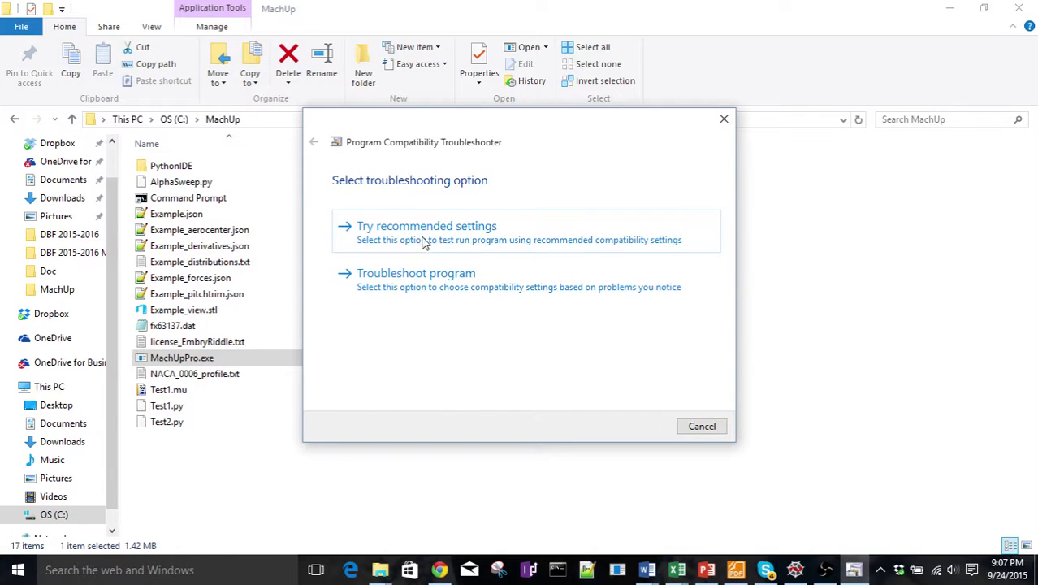
pyautogui.click(447, 280)
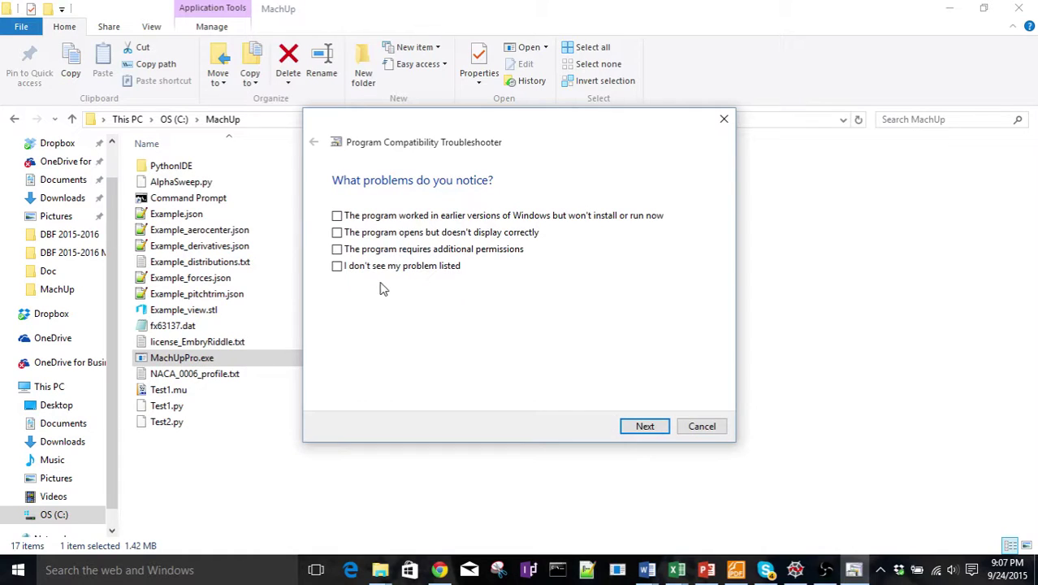
# Report it worked in Windows 8, apply those settings, and close the troubleshooter
pyautogui.click(357, 220)
pyautogui.click(644, 426)
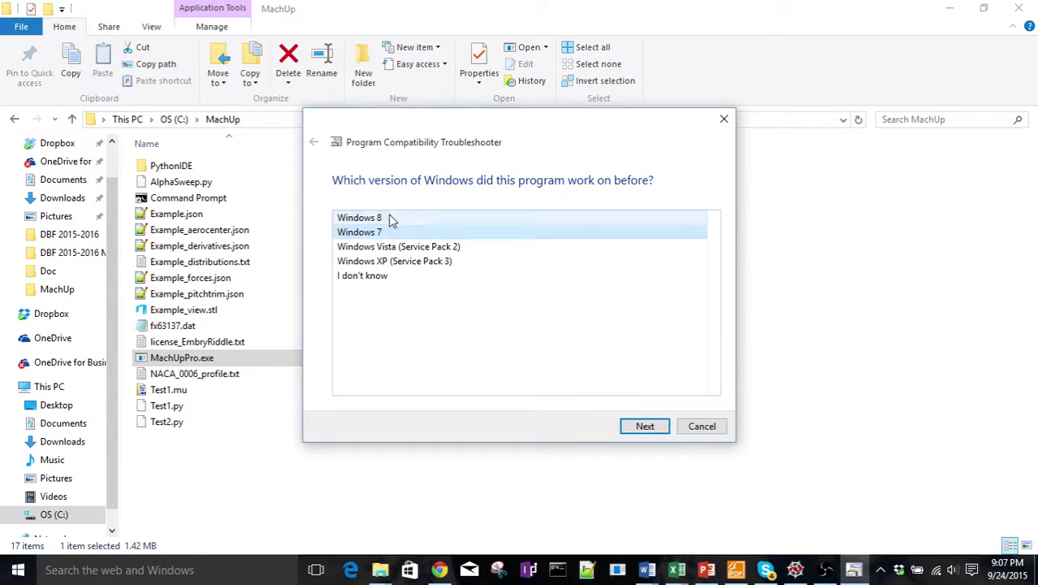
pyautogui.click(389, 215)
pyautogui.click(658, 422)
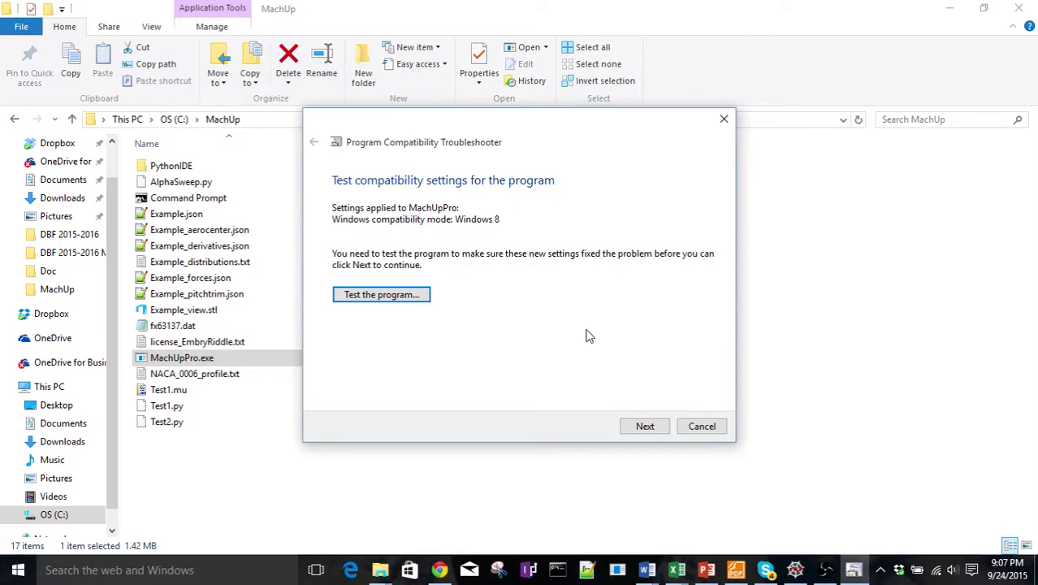
pyautogui.click(702, 427)
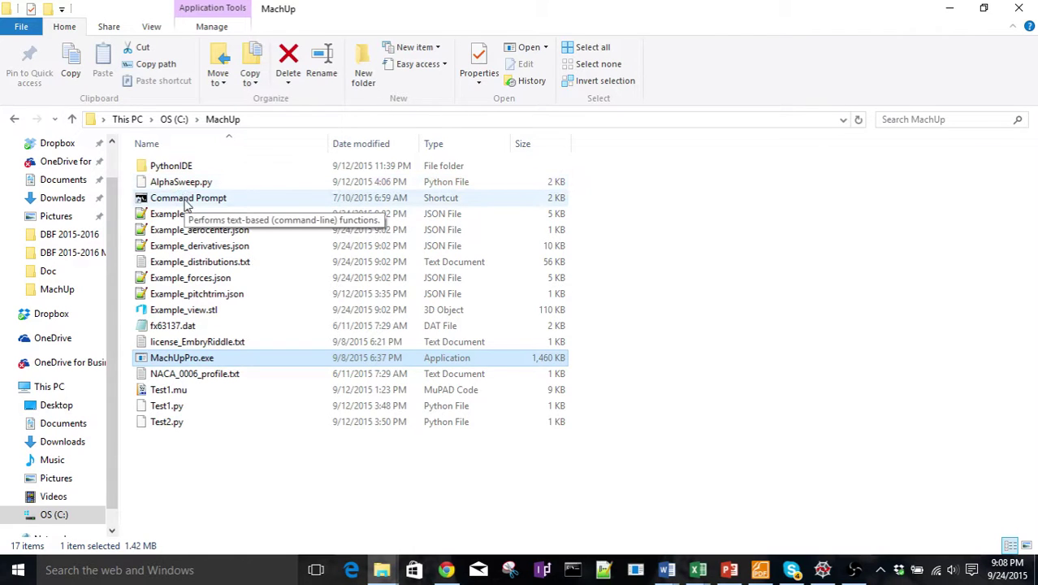
# Open Command Prompt and change the working directory to C:\MachUp
pyautogui.doubleClick(186, 201)
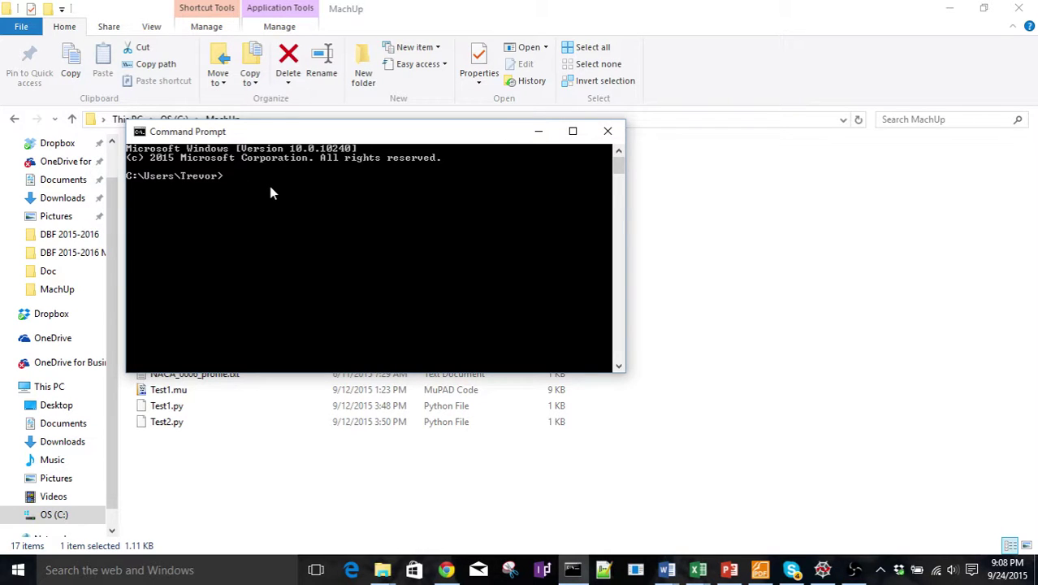
pyautogui.write('c')
pyautogui.write('hdir')
pyautogui.press('Return')
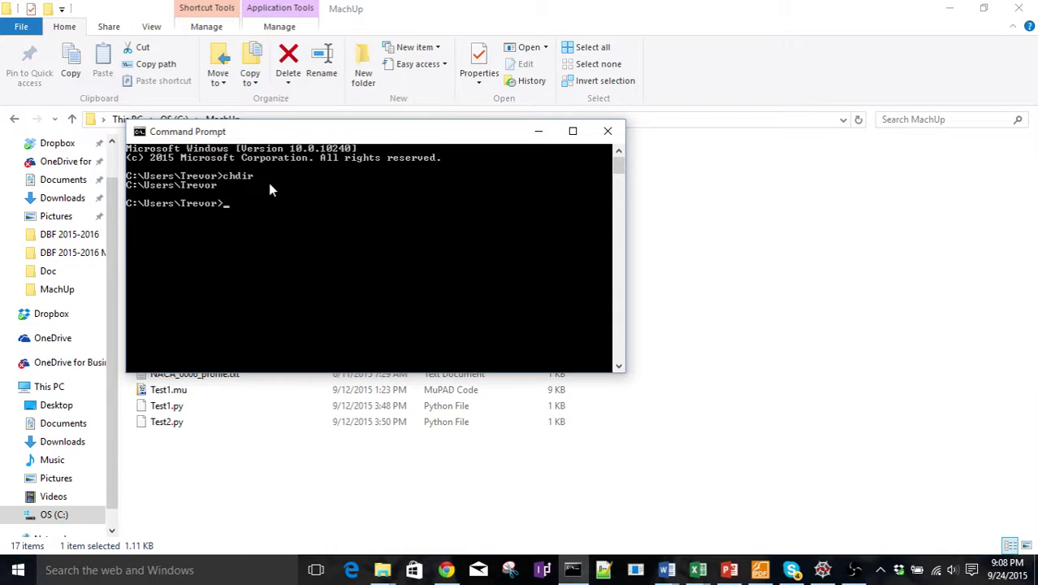
pyautogui.write('chdir C:\\M')
pyautogui.write('achUp')
pyautogui.press('Return')
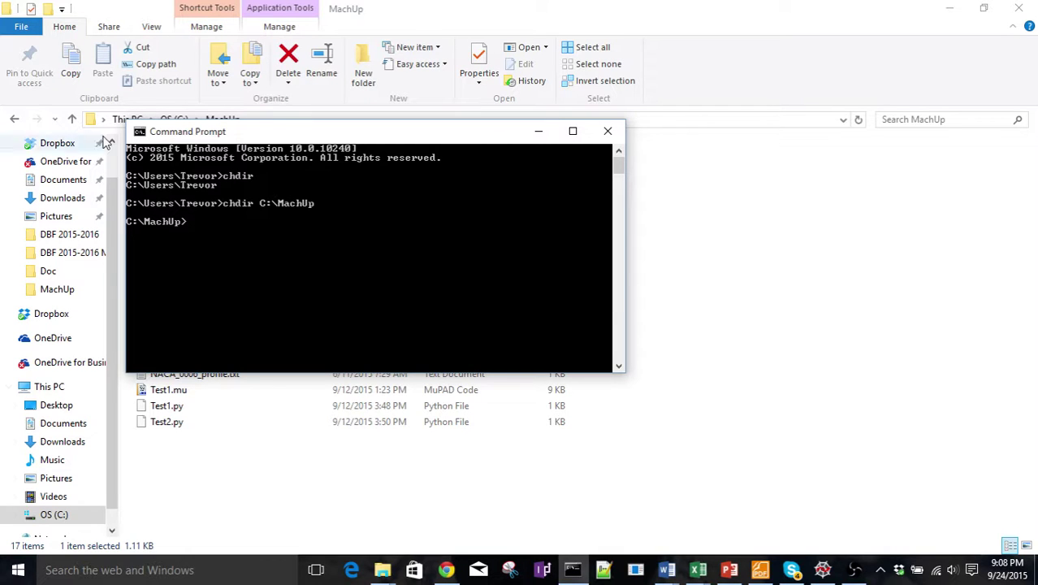
# Run MachUpPro.exe Example.json, then rerun it from command history
pyautogui.moveTo(347, 138)
pyautogui.mouseDown()
pyautogui.moveTo(764, 149)
pyautogui.moveTo(737, 74)
pyautogui.mouseUp()
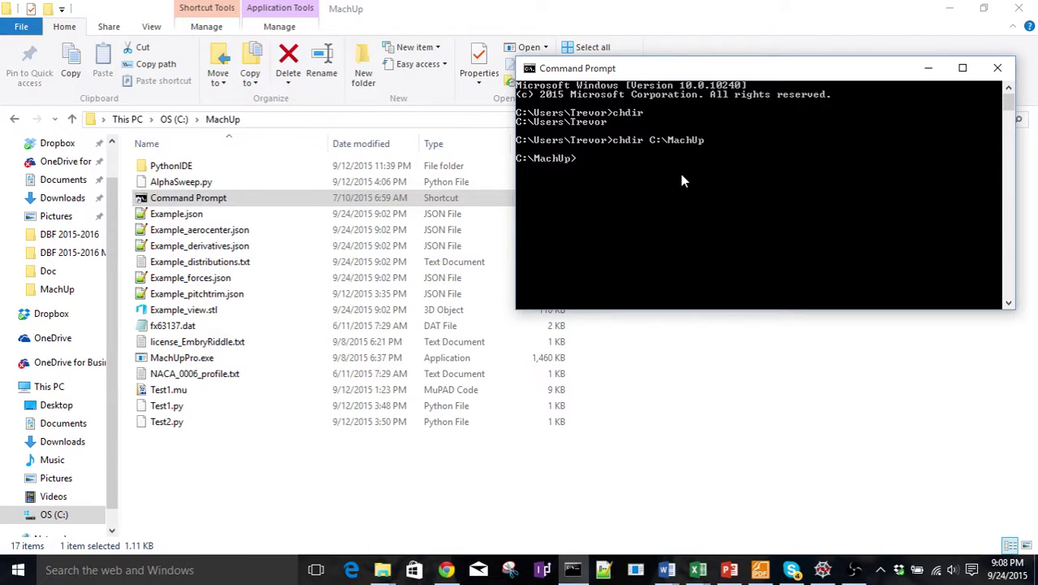
pyautogui.write('MachUp')
pyautogui.write('Pro.exe Example.json')
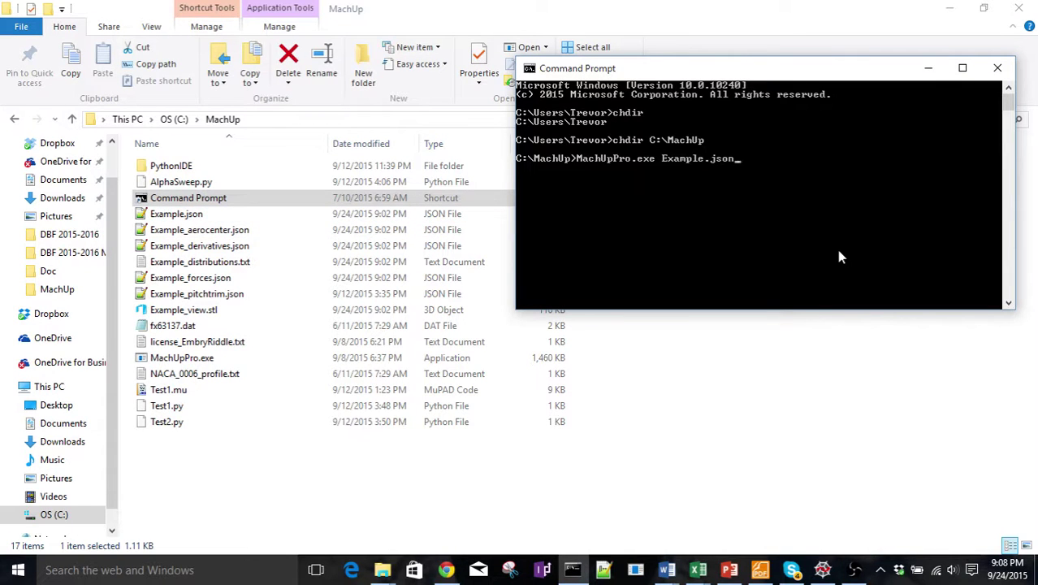
pyautogui.press('Return')
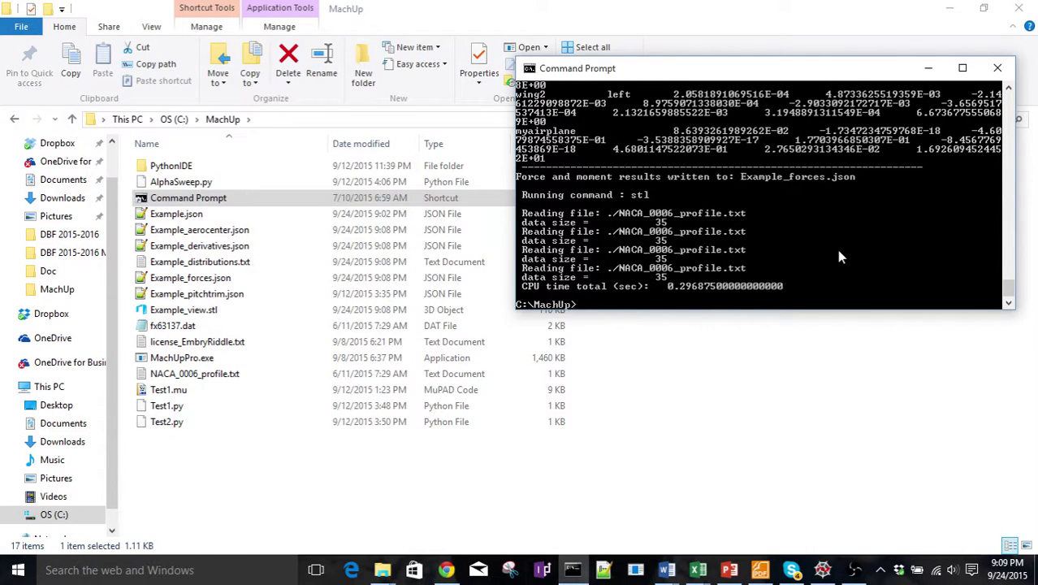
pyautogui.press('Up')
pyautogui.press('Return')
# Review AlphaSweep.py and run it, plotting CL, Cm and CD from −15 to 15 degrees
pyautogui.click(822, 570)
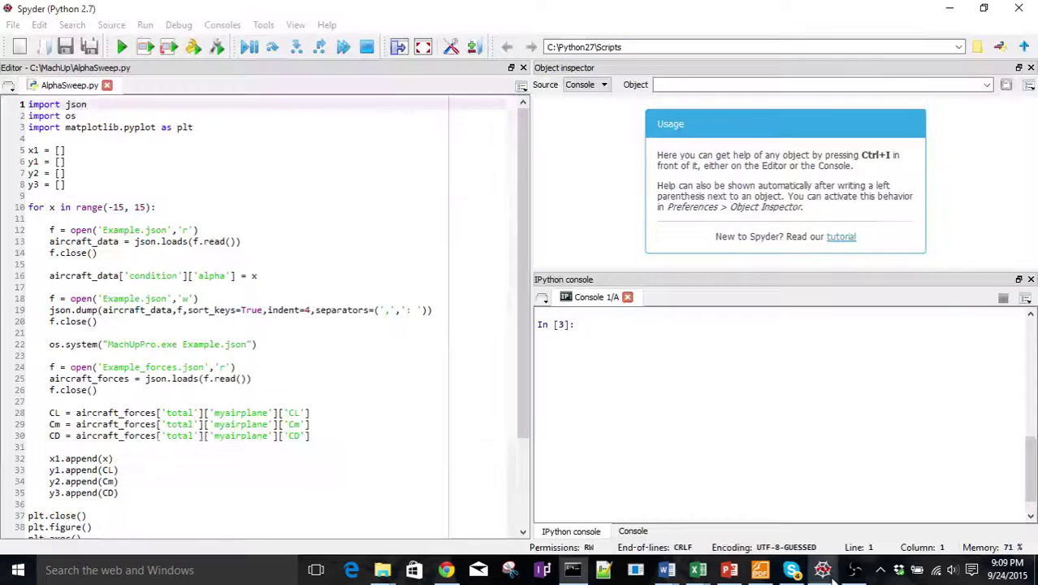
pyautogui.scroll(-2, 339, 235)
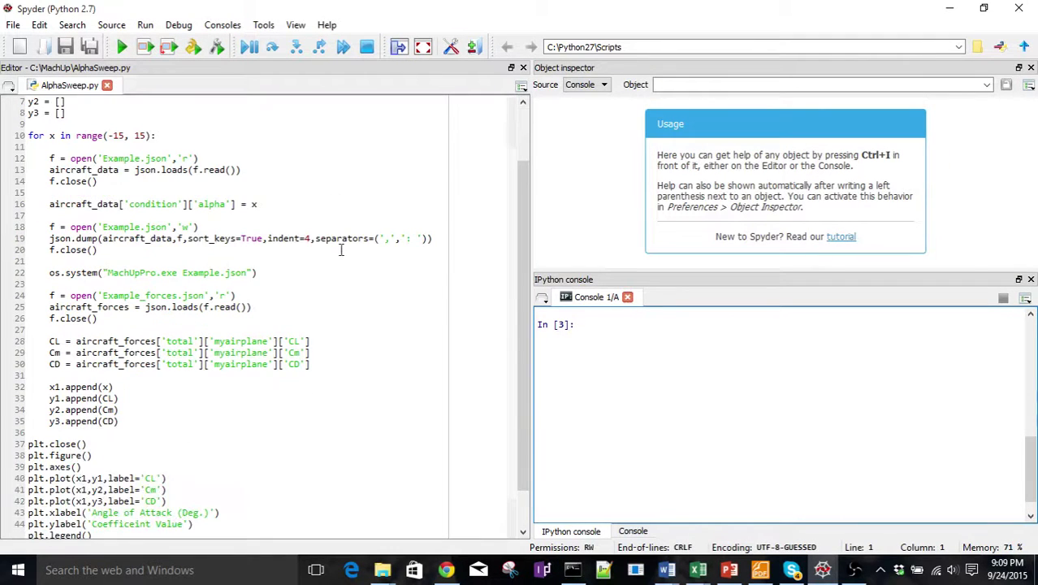
pyautogui.scroll(2, 339, 247)
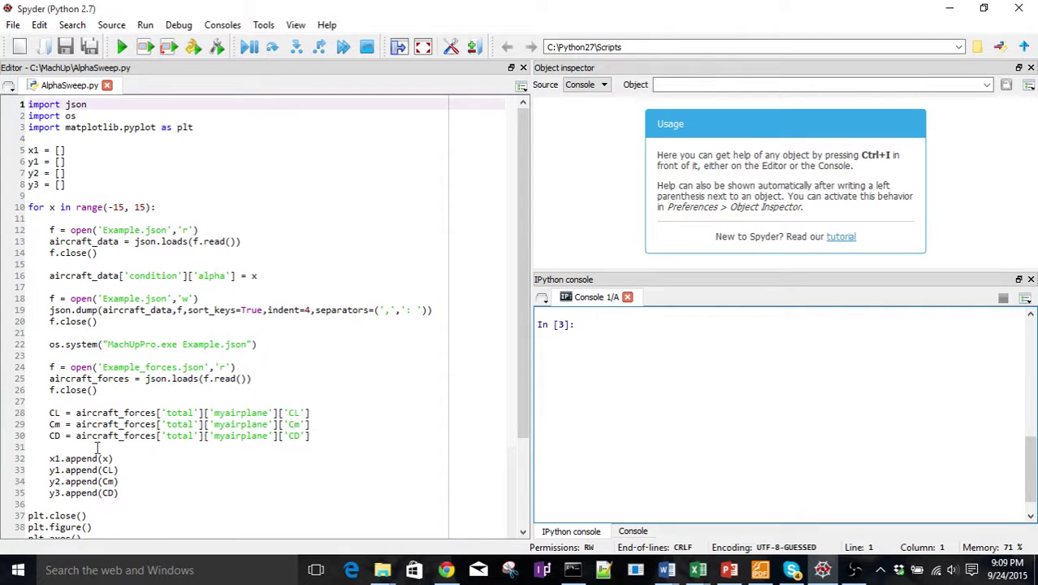
pyautogui.scroll(-3, 146, 467)
pyautogui.scroll(-1, 160, 482)
pyautogui.scroll(3, 160, 483)
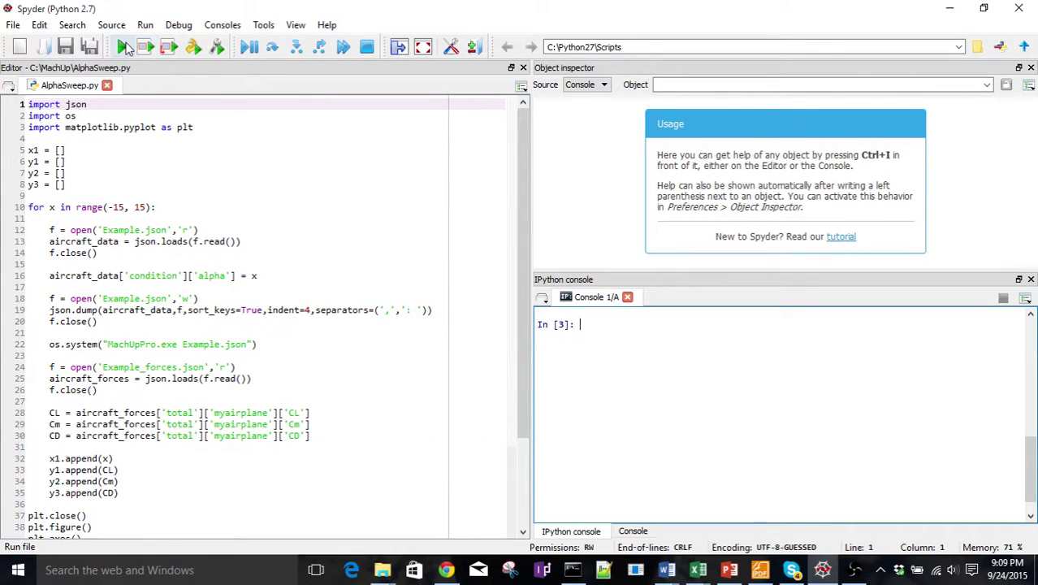
pyautogui.click(122, 46)
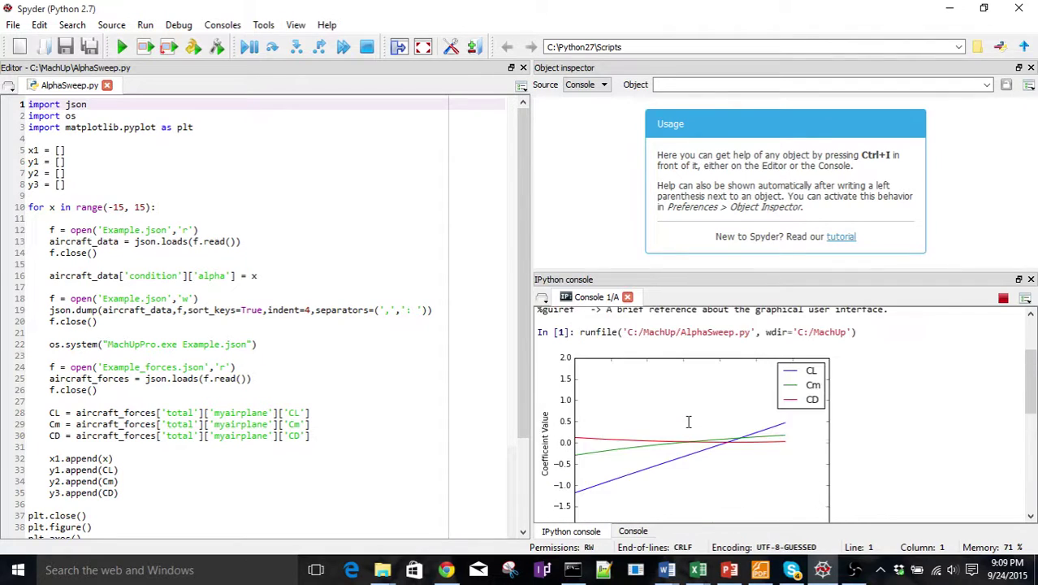
pyautogui.scroll(1, 688, 421)
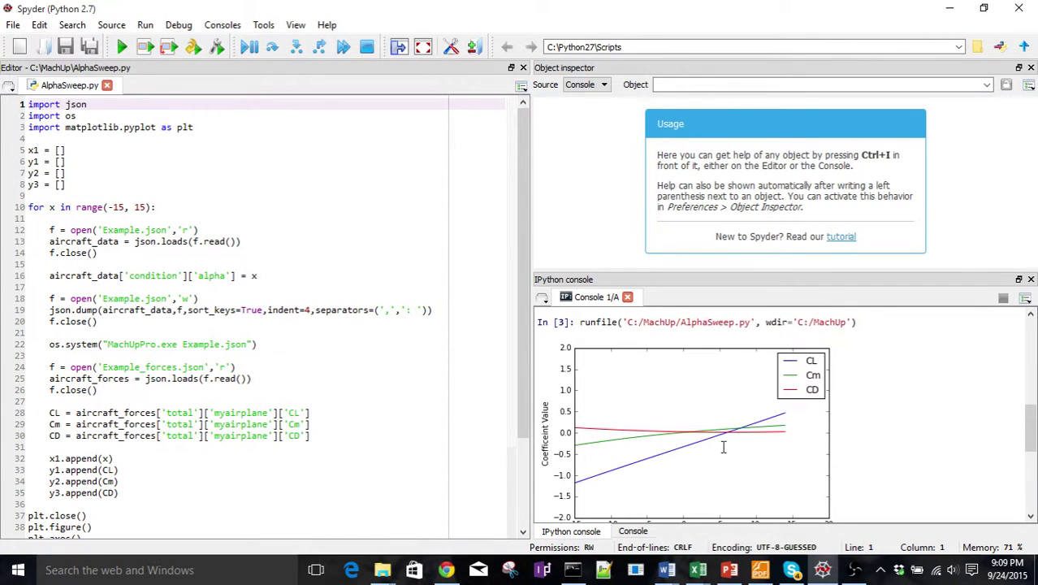
pyautogui.scroll(-1, 707, 445)
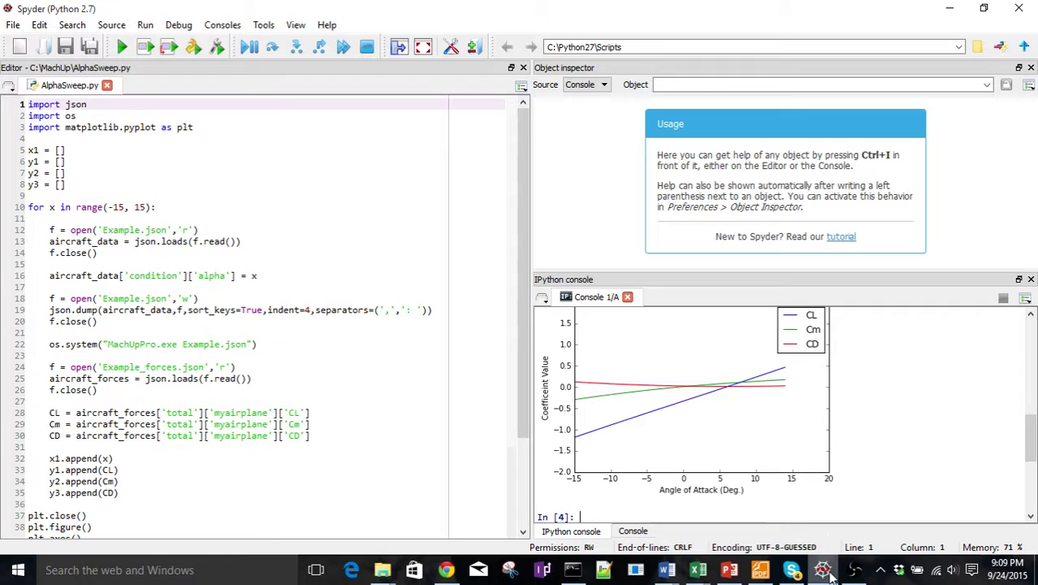
pyautogui.moveTo(822, 569)
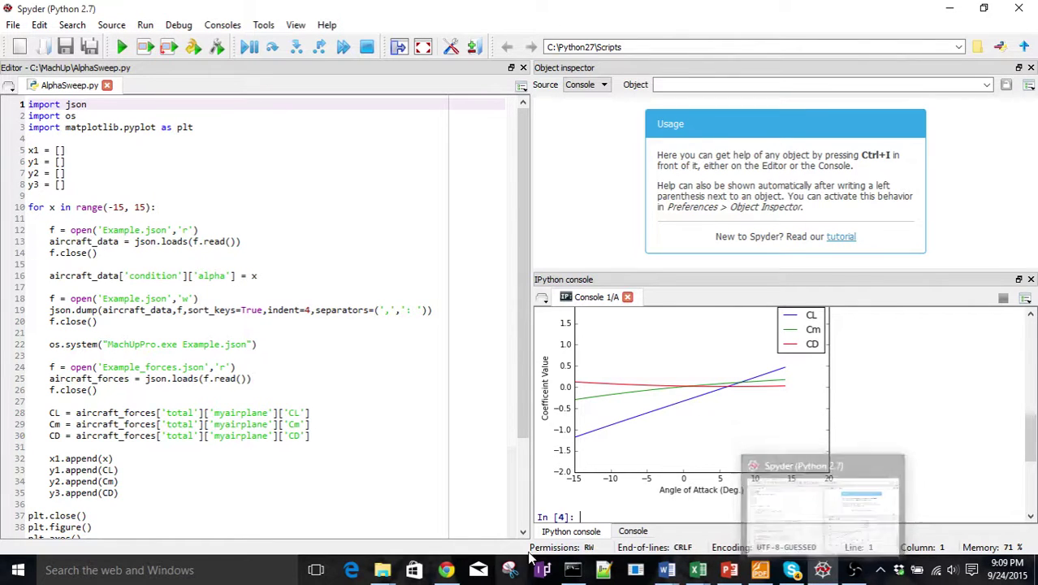
# Glance at the Blucraft page, restore the MachUp Explorer window, and dismiss MachUpPro.exe's context menu
pyautogui.click(446, 569)
pyautogui.scroll(-3, 340, 455)
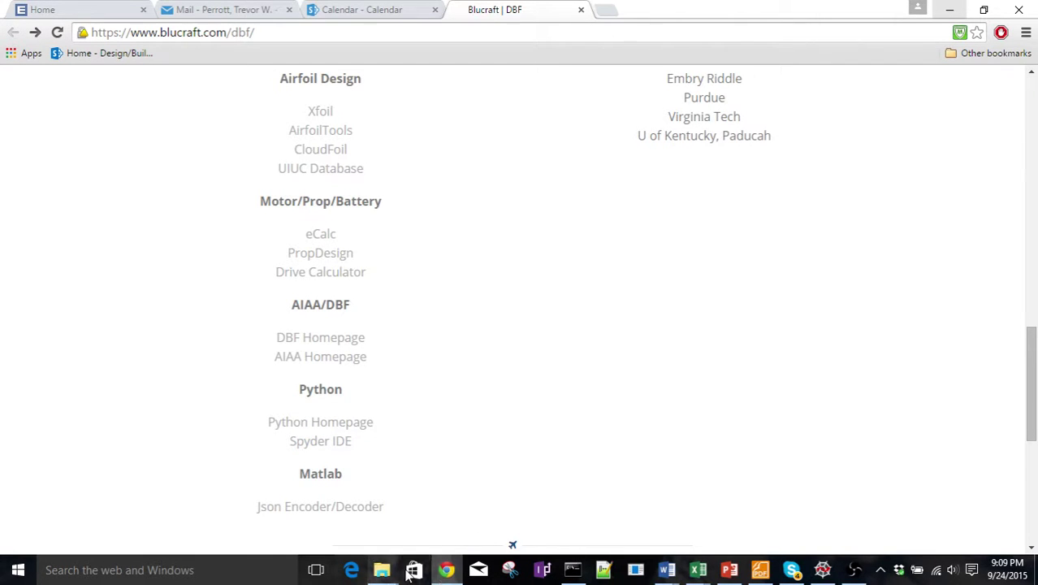
pyautogui.click(382, 569)
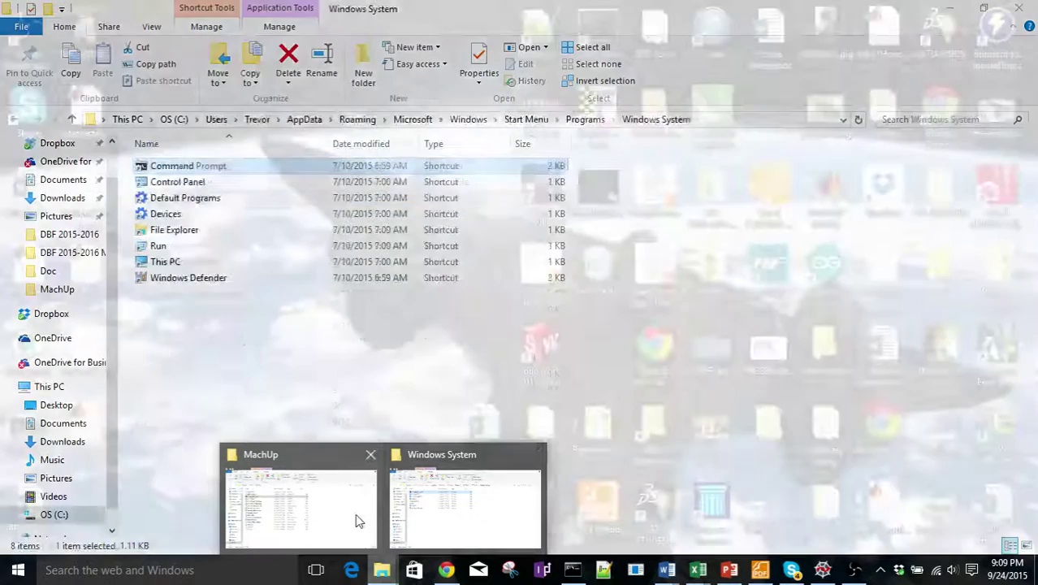
pyautogui.click(354, 517)
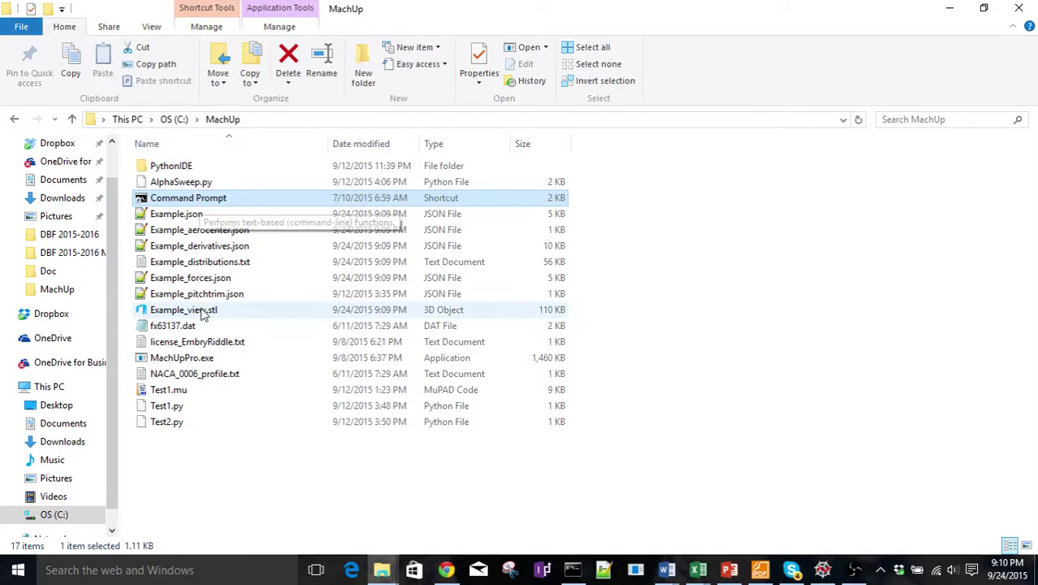
pyautogui.rightClick(206, 359)
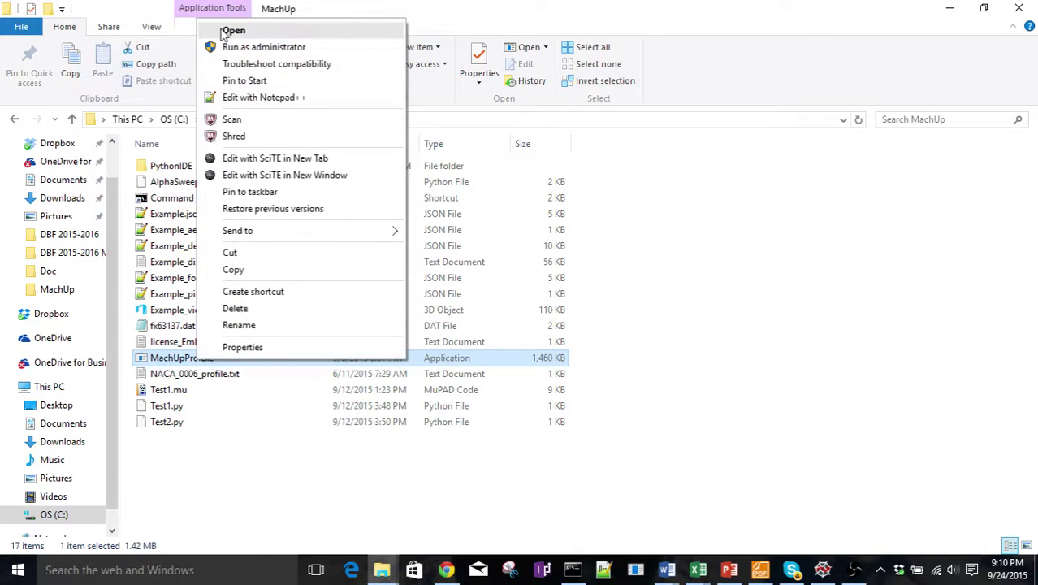
pyautogui.click(762, 291)
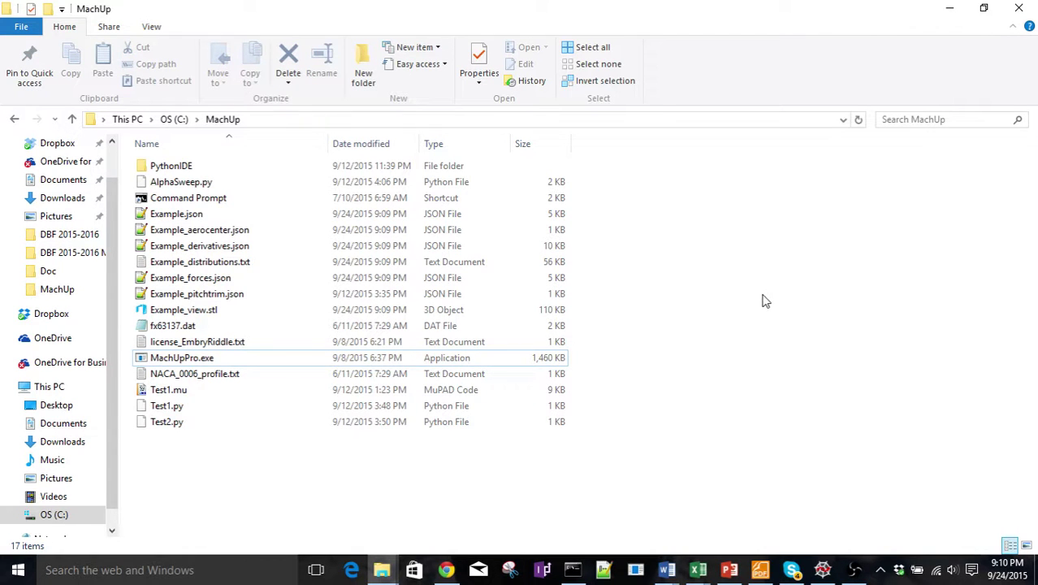
# Restore the OBS window showing its Monitor Capture recording
pyautogui.click(855, 571)
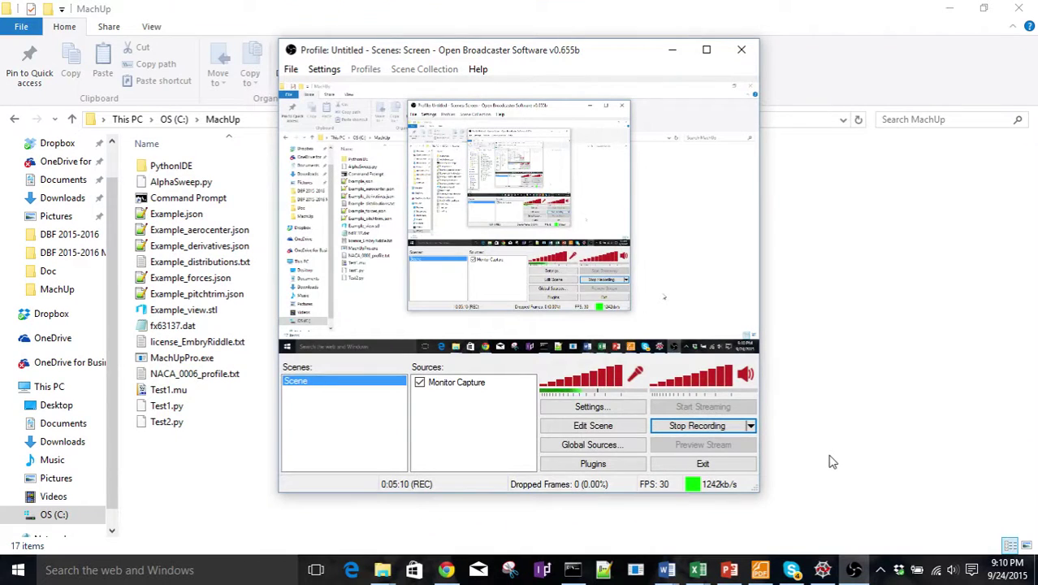